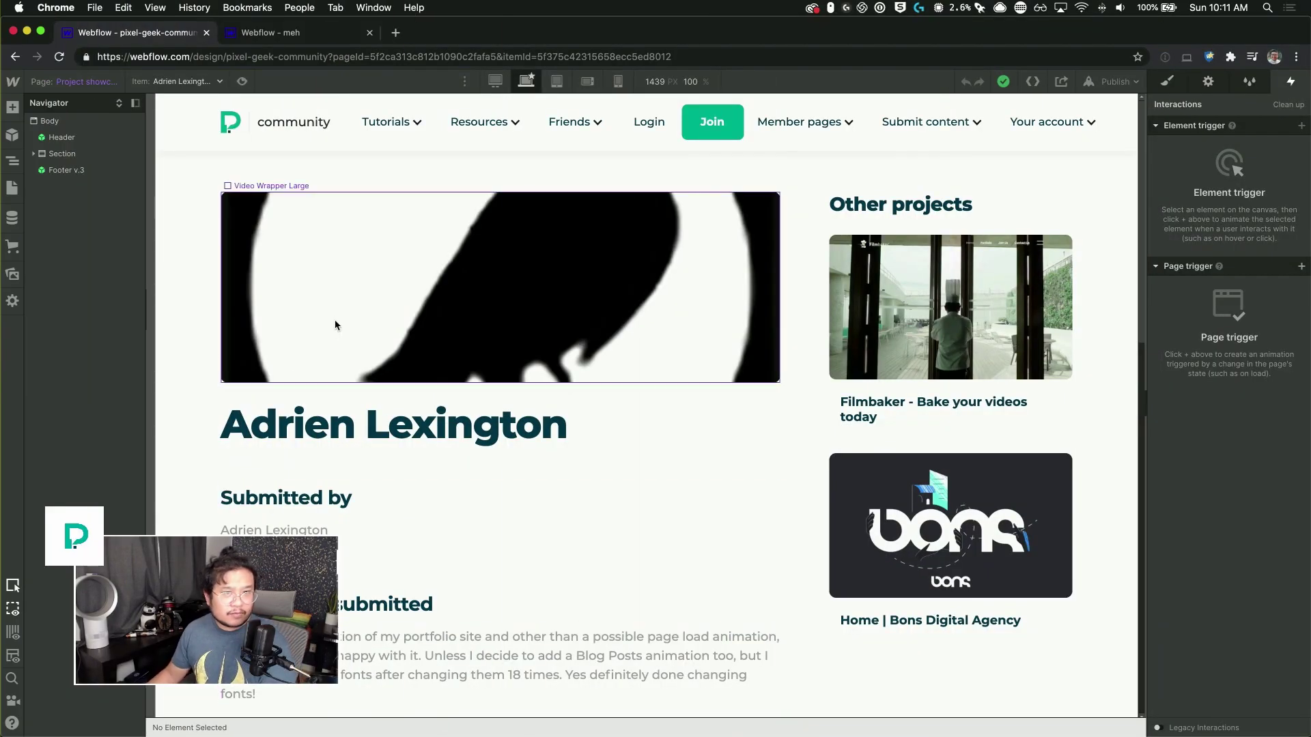
Step: Show the site's page list scrolled down to the CMS Collection Pages
scroll(336, 325, down, 2)
key(p)
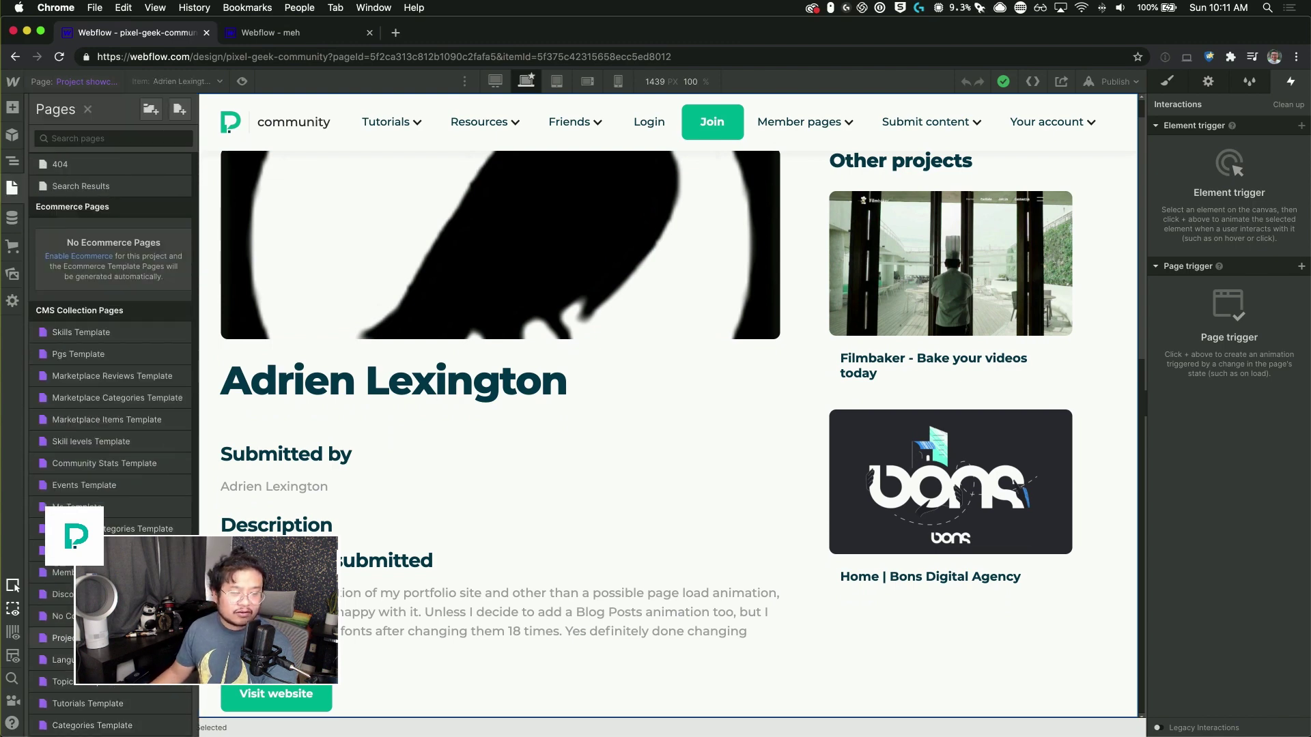
click(613, 433)
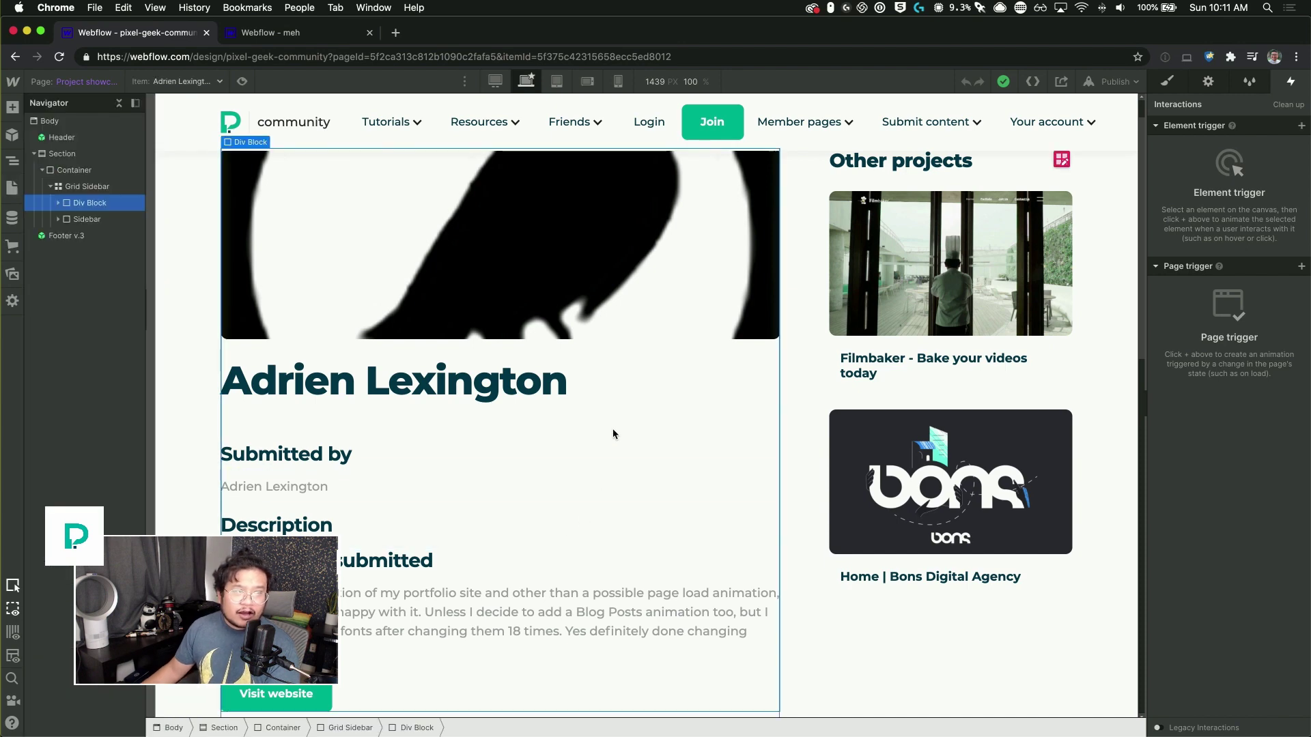
scroll(613, 434, up, 1)
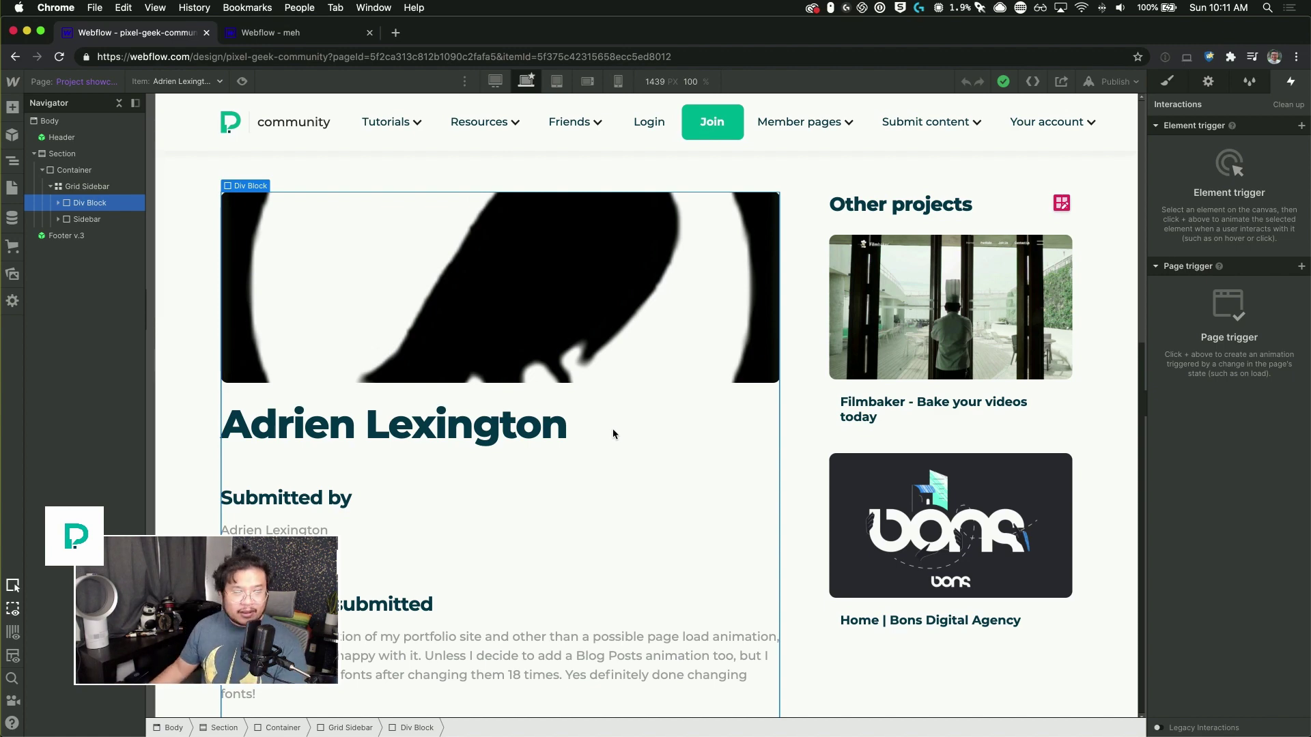
click(13, 187)
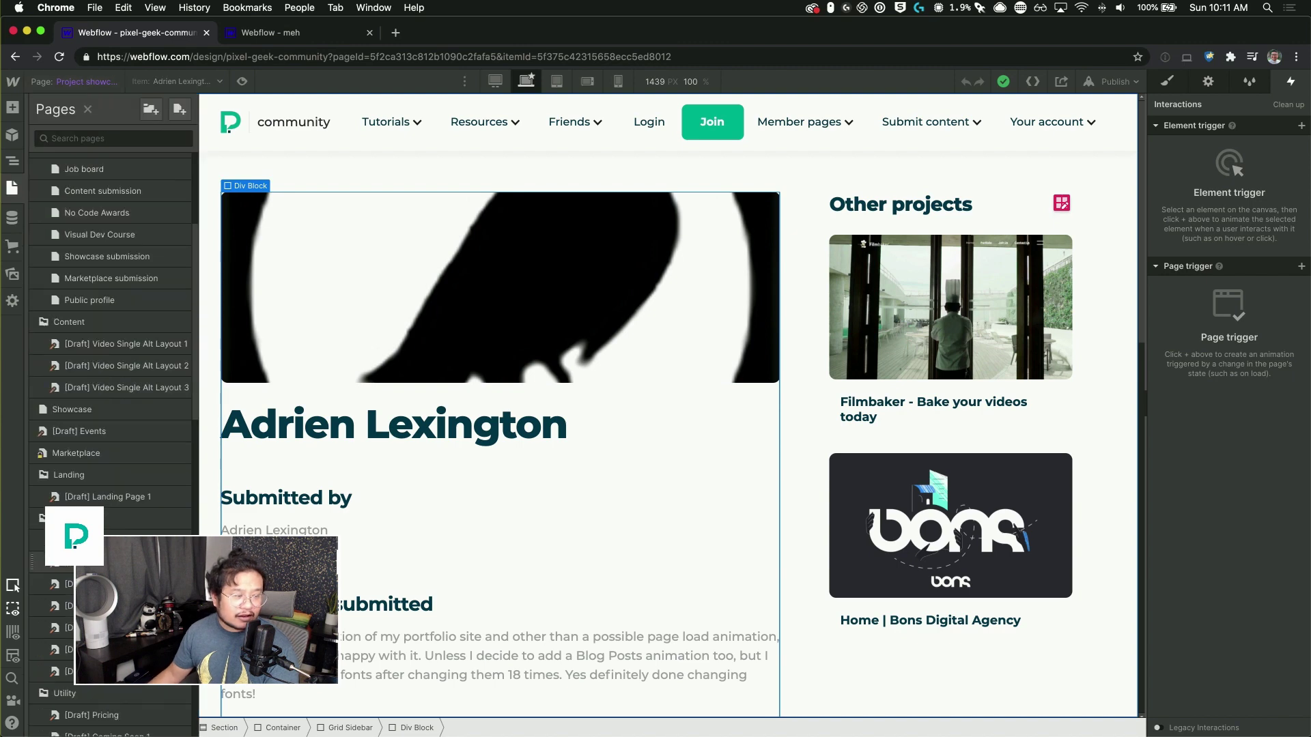
scroll(119, 503, down, 10)
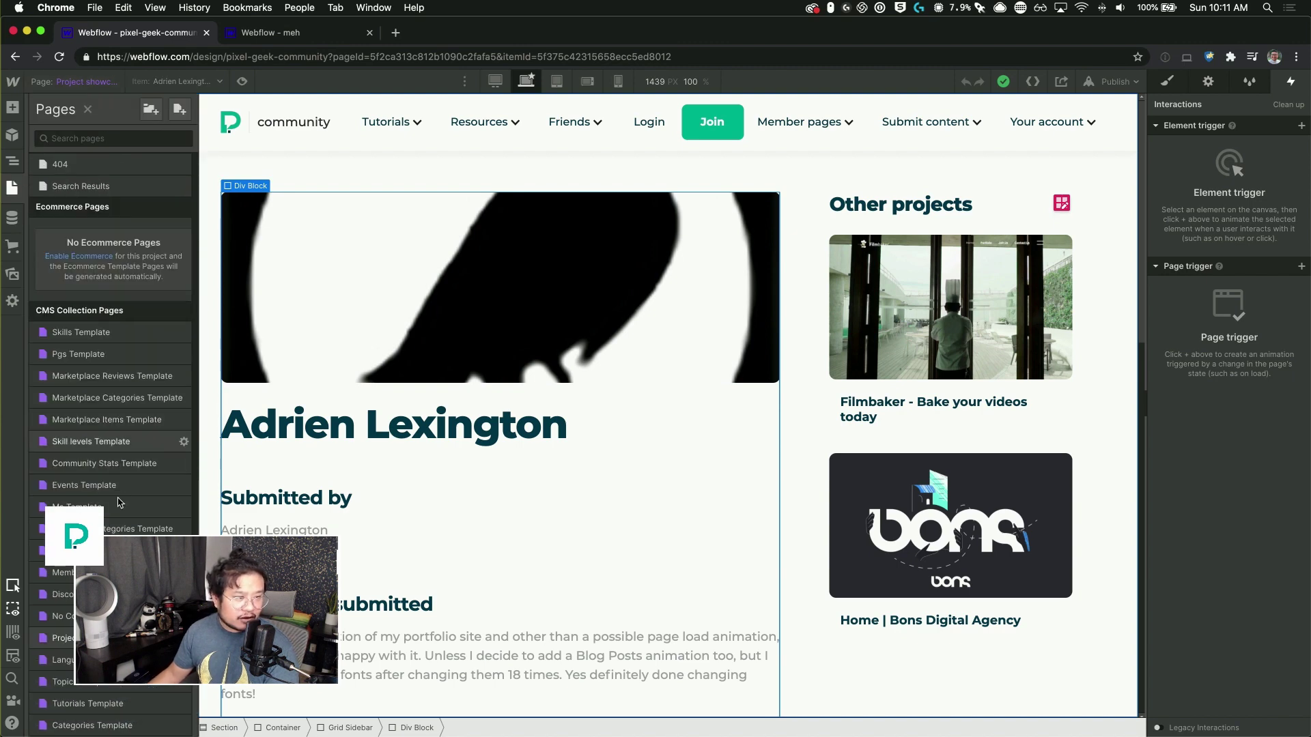
Step: Open the empty Showcase Categories Template page, then reopen the page list
click(116, 528)
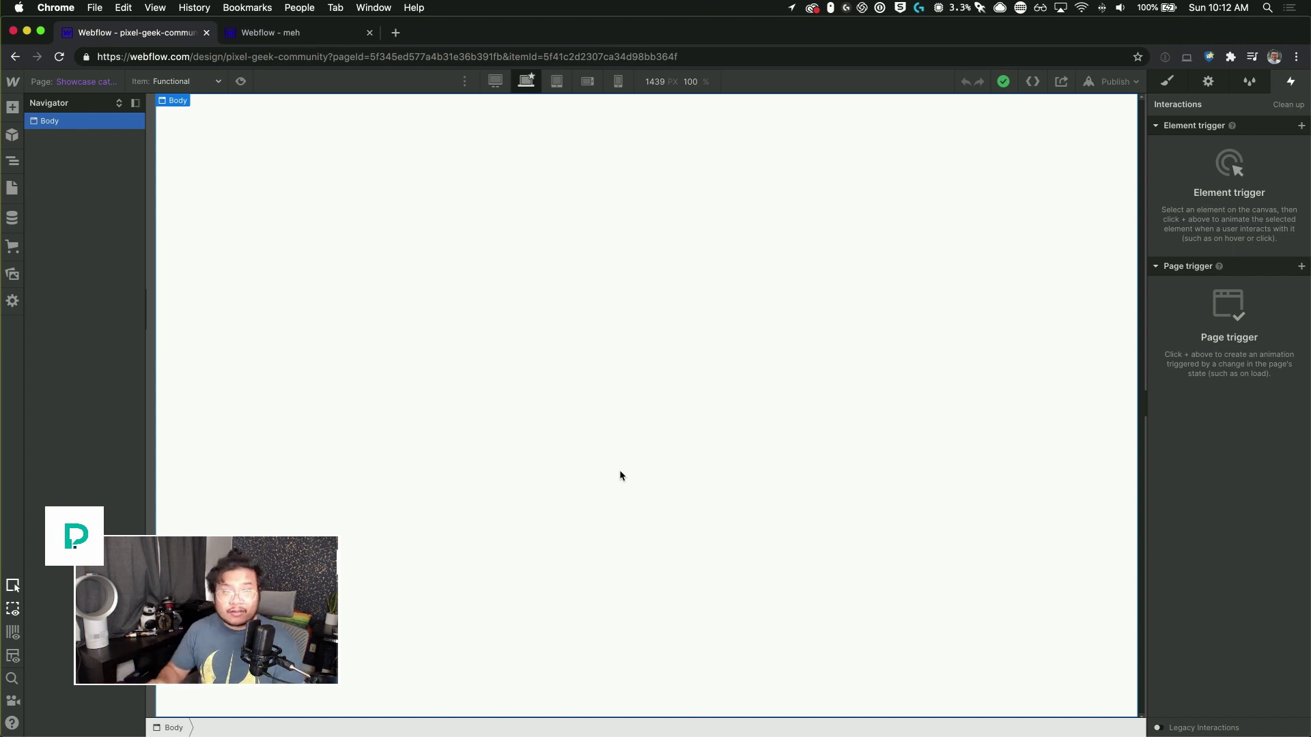
click(75, 82)
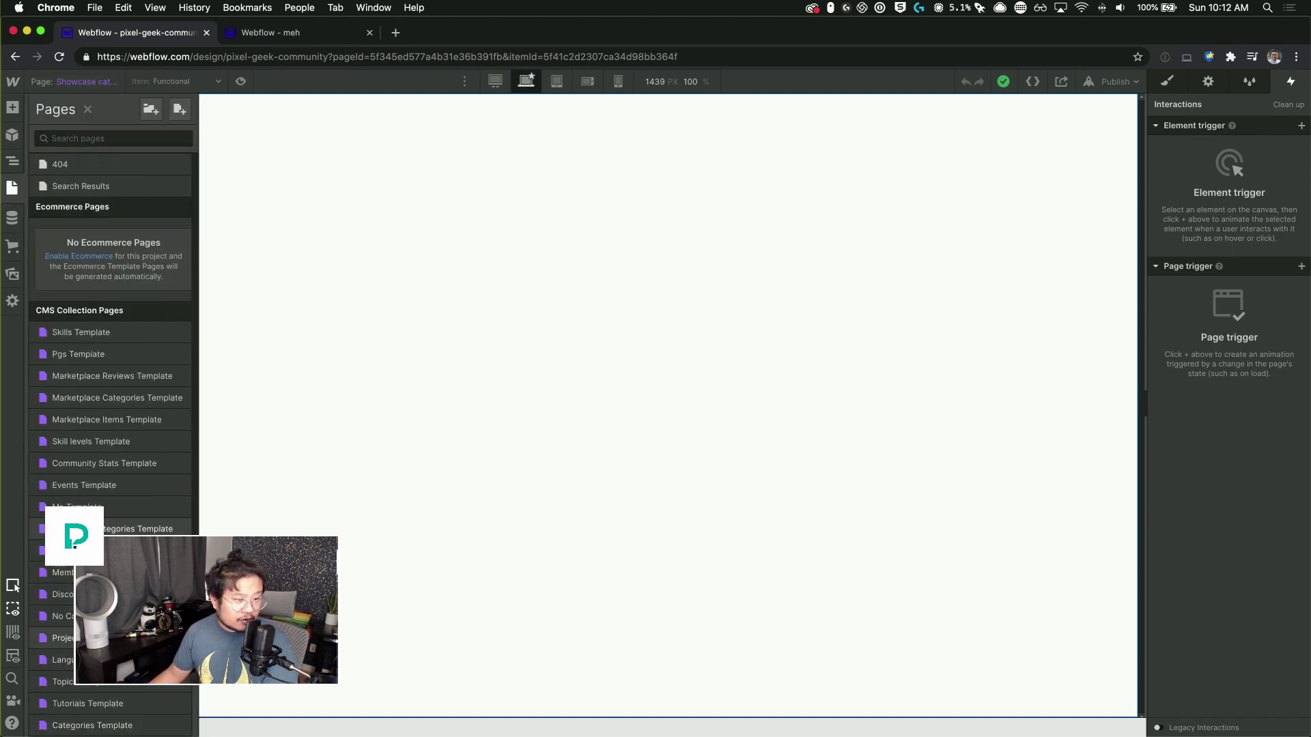
Step: Copy the main Section of the Project showcase template page
click(102, 638)
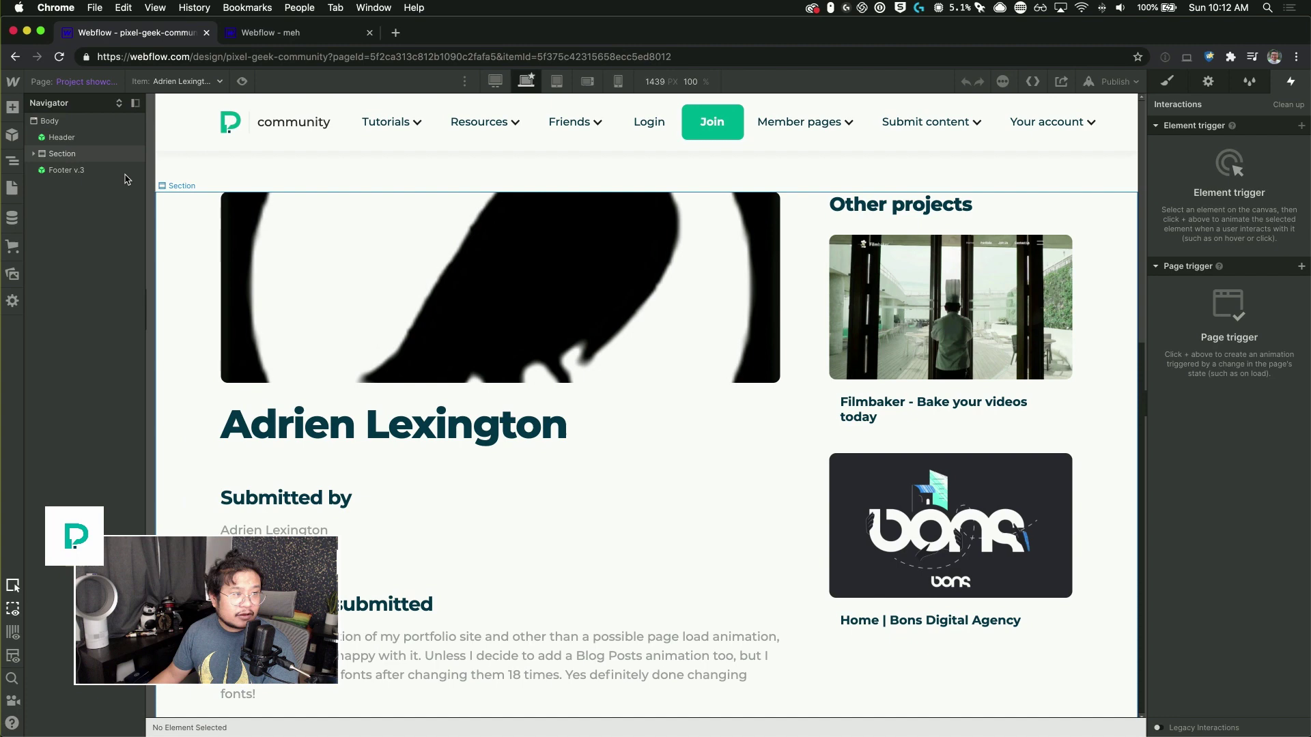
click(65, 153)
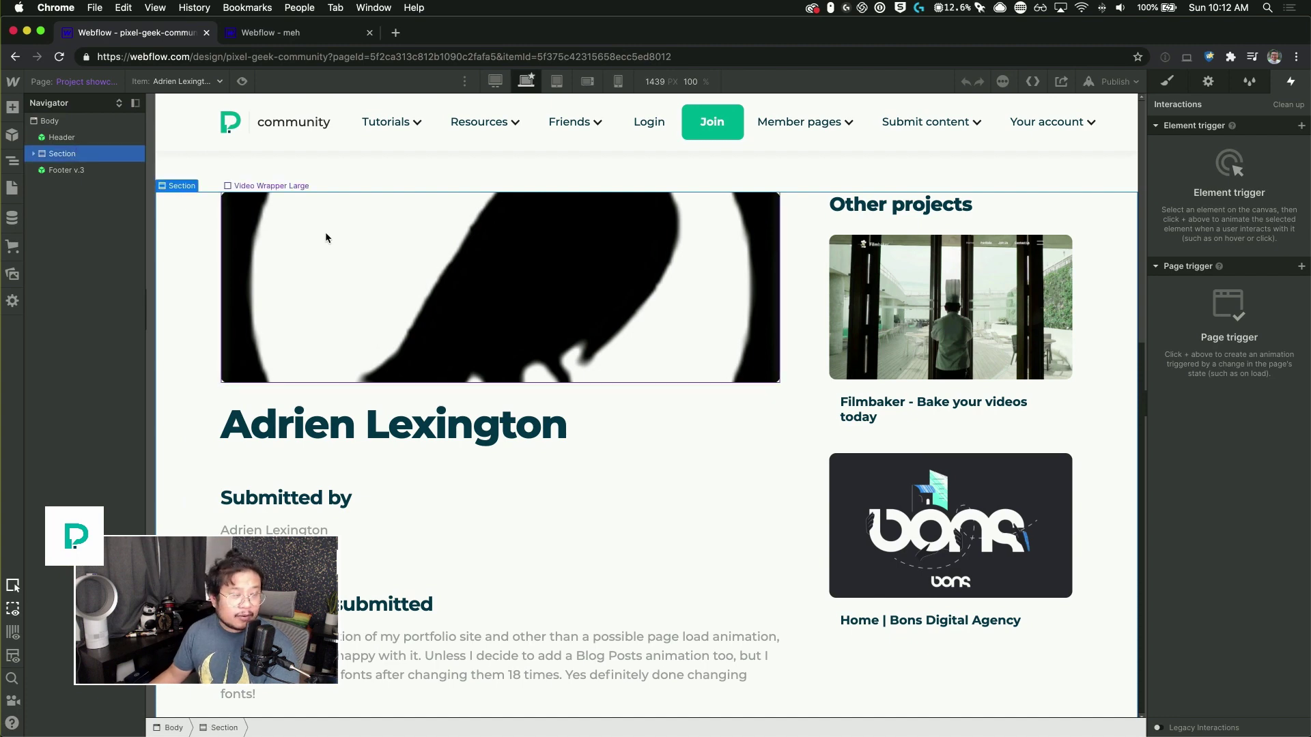
right_click(183, 190)
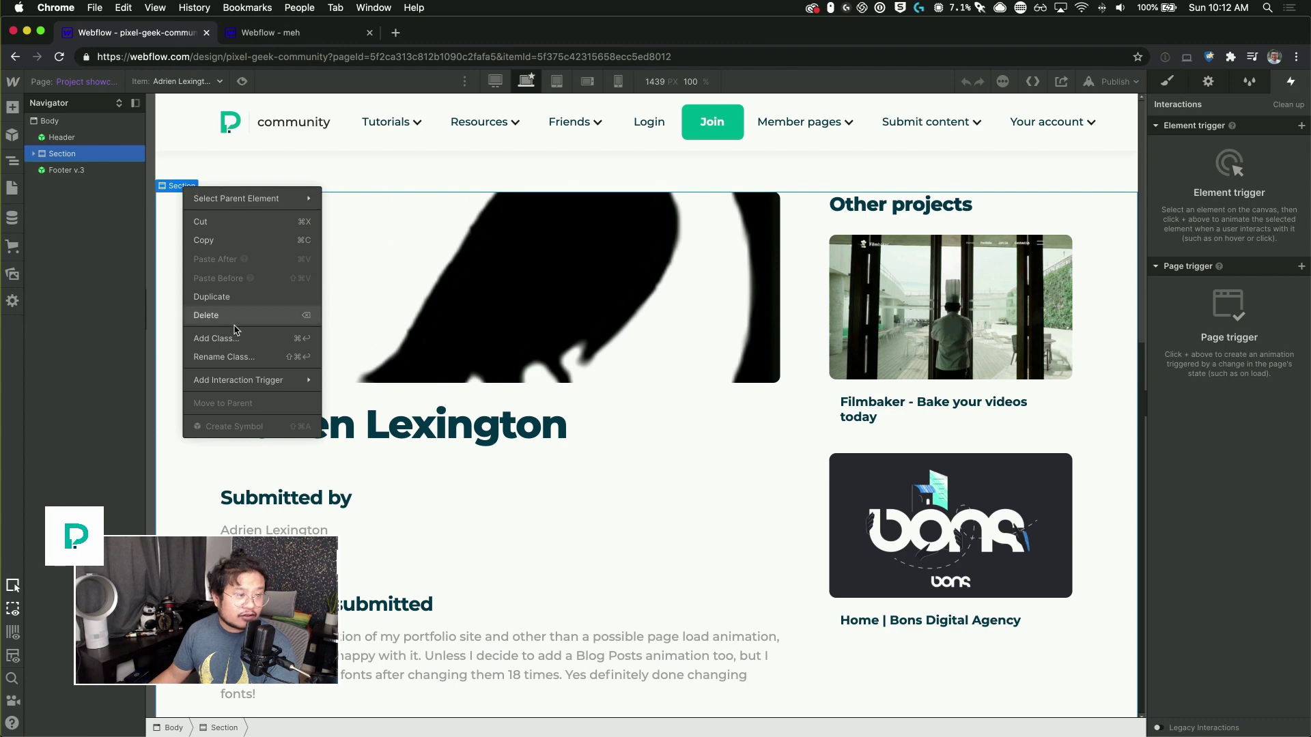
click(223, 241)
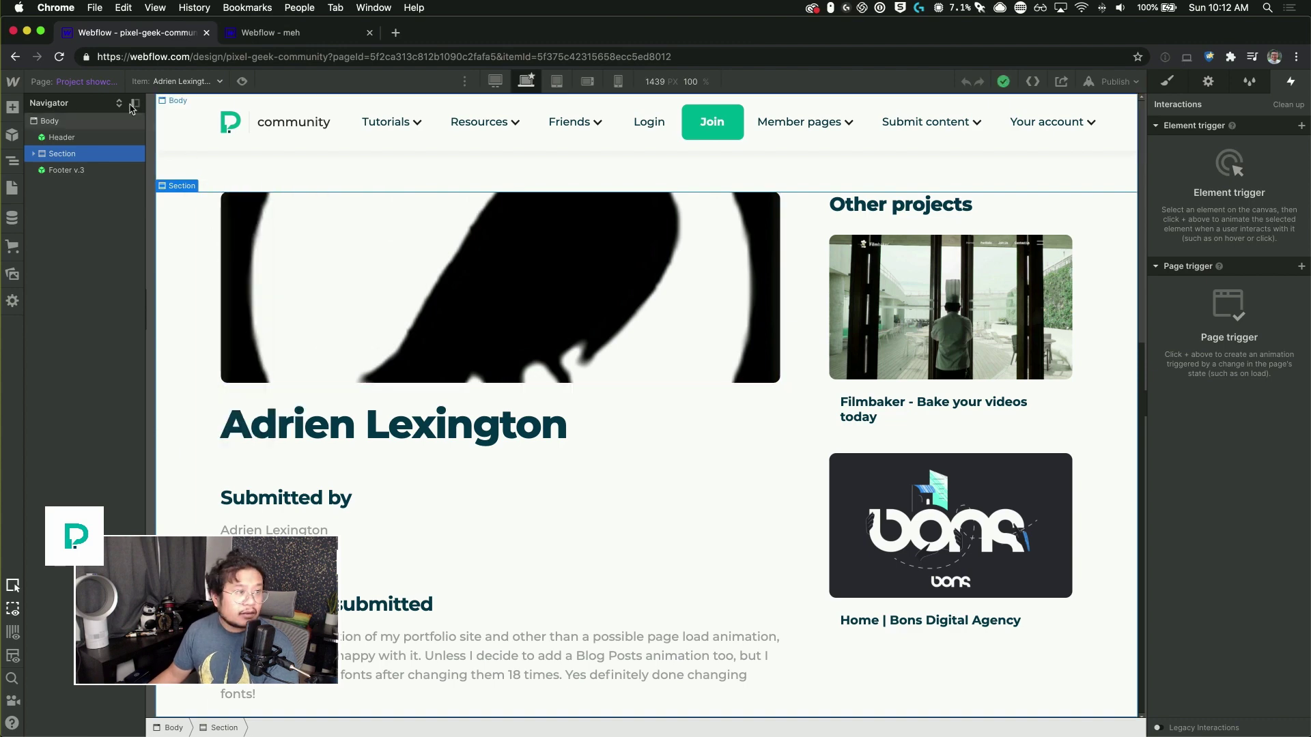
Step: Go back to the Showcase Categories Template page
click(86, 82)
scroll(123, 477, down, 5)
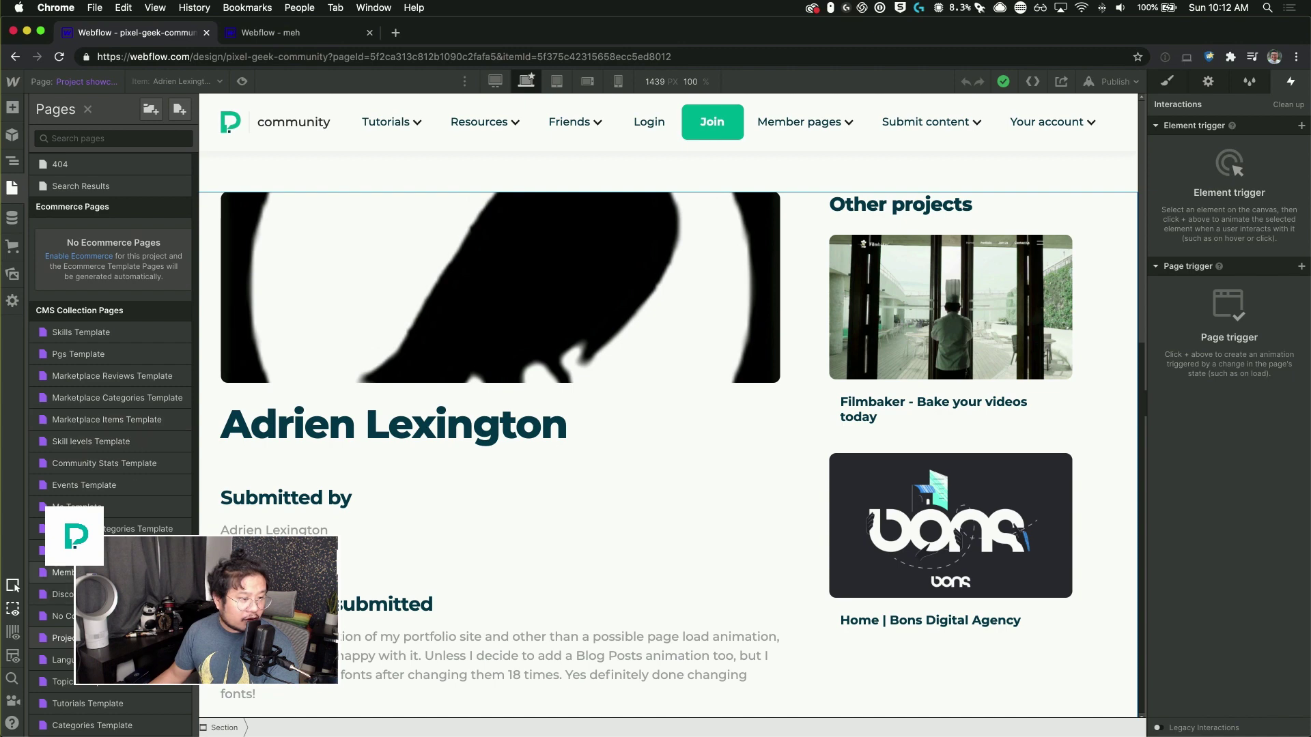
click(137, 529)
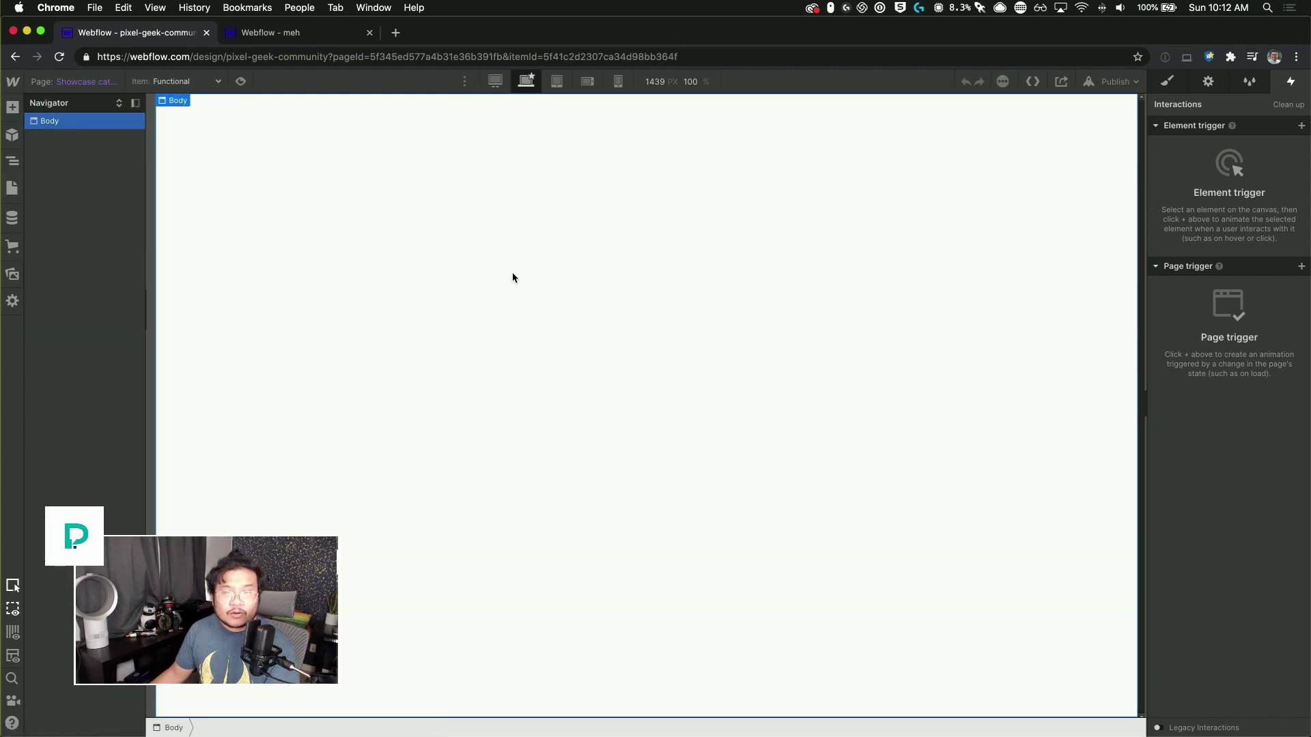
Step: Try pasting the Section into the category template, then switch to the 'Webflow - meh' project
key(ctrl+v)
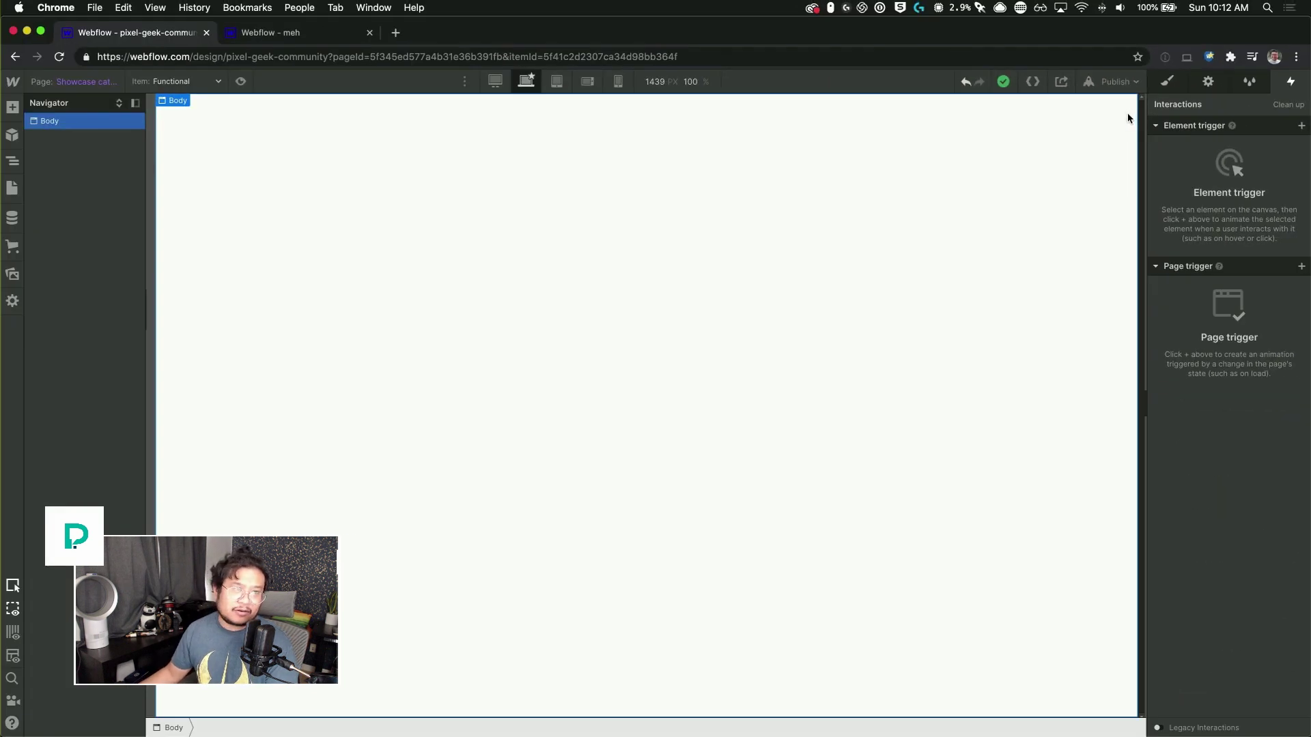
click(331, 38)
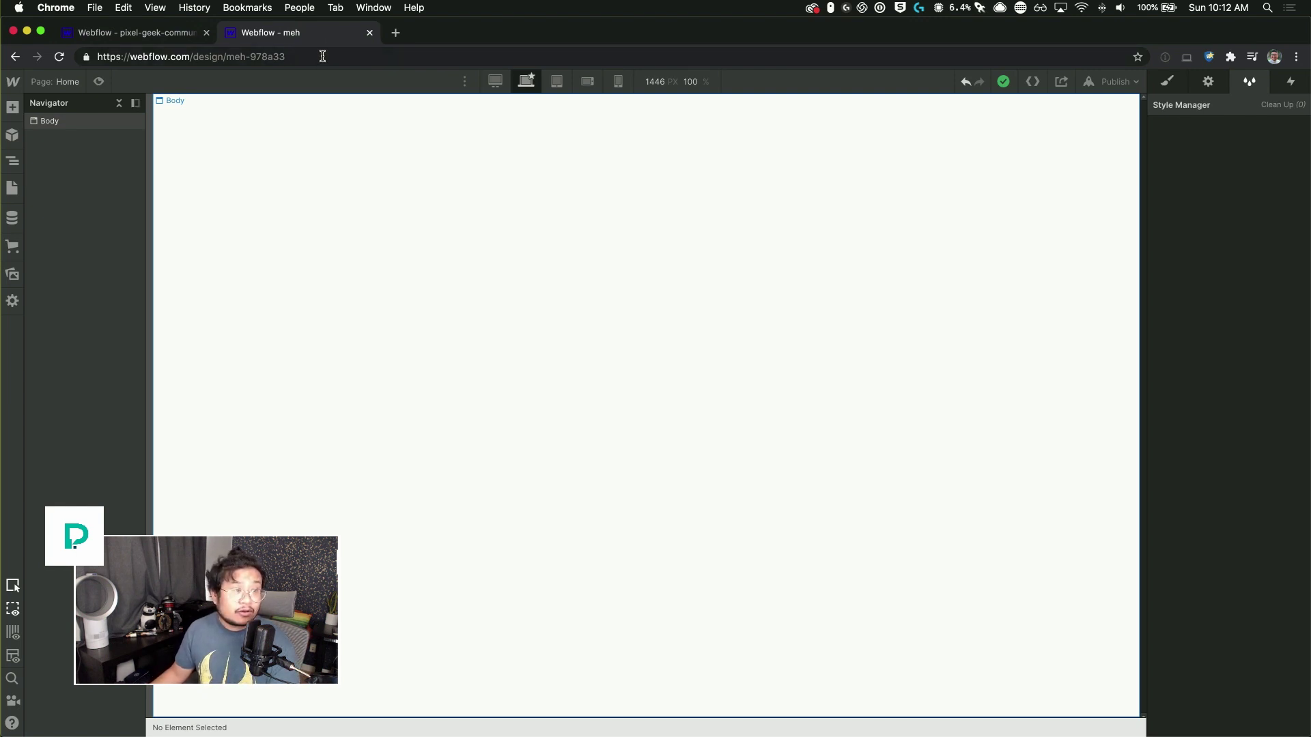
Step: Paste the copied Section into the Body of the meh project's Home page
click(486, 229)
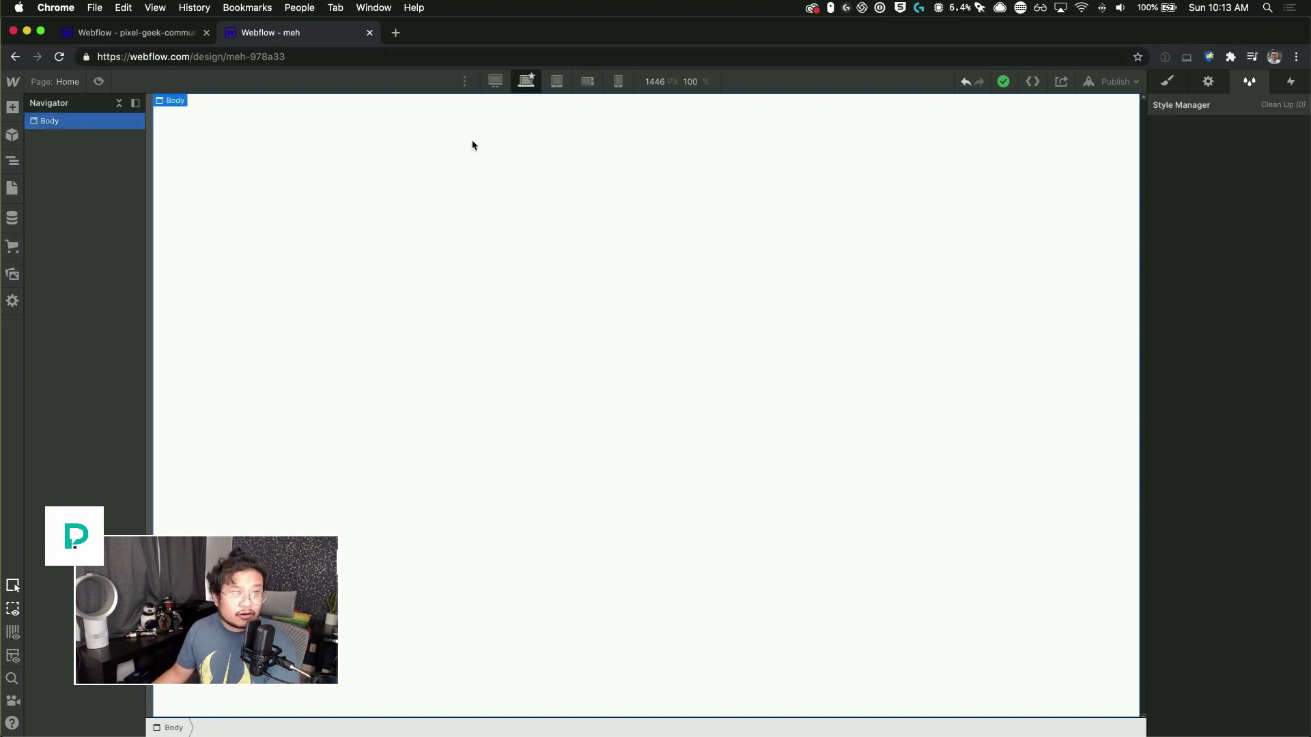
key(p)
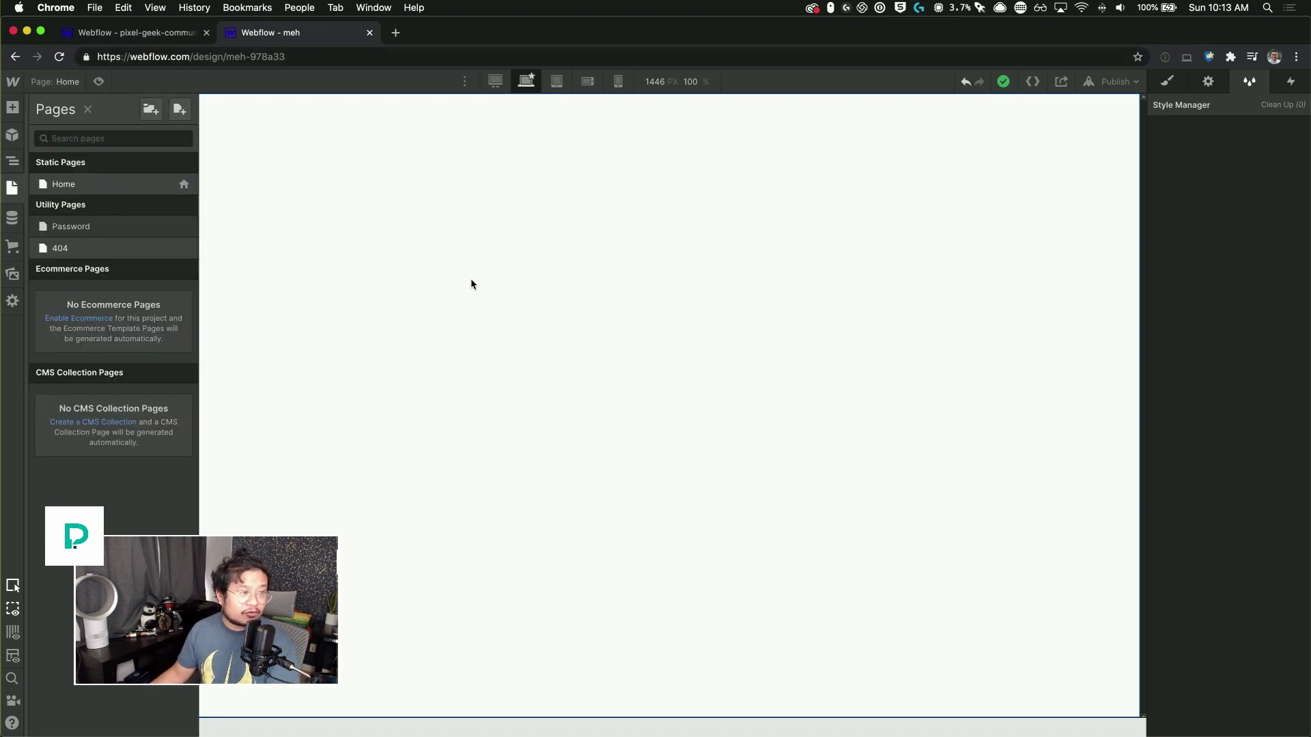
key(z)
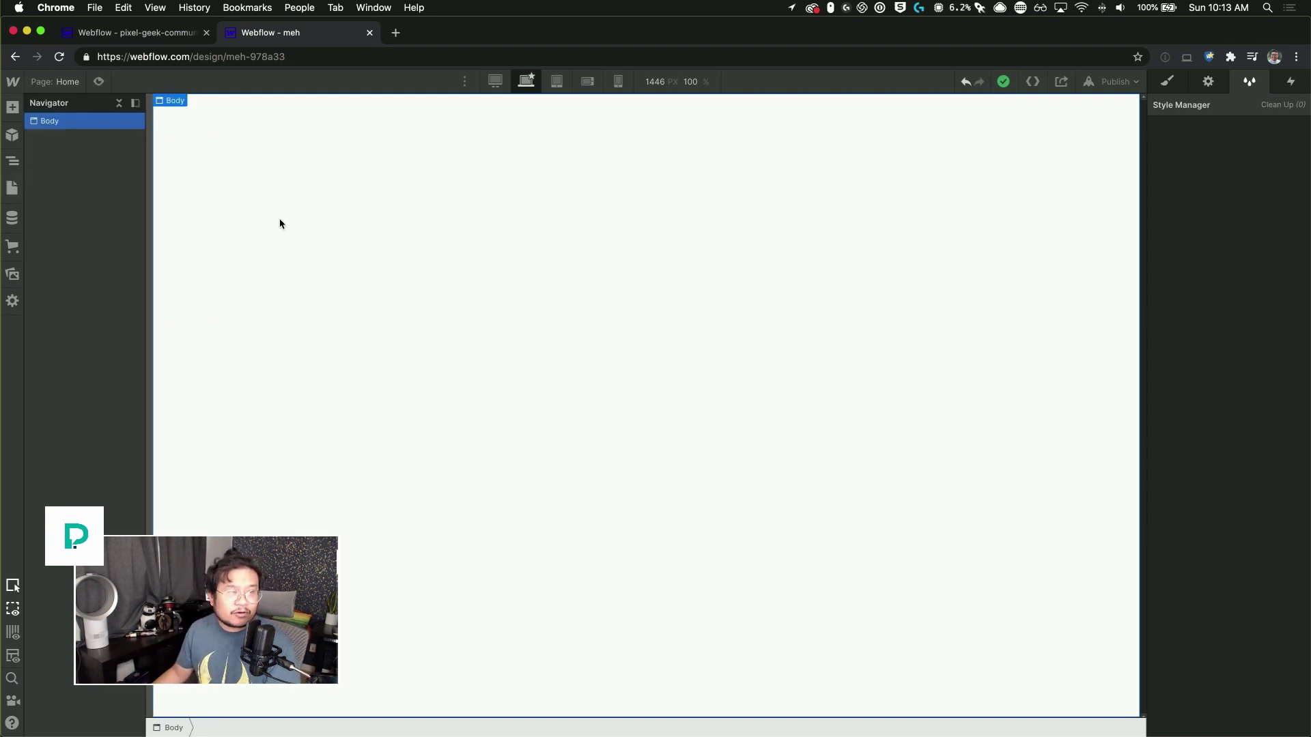
key(super+v)
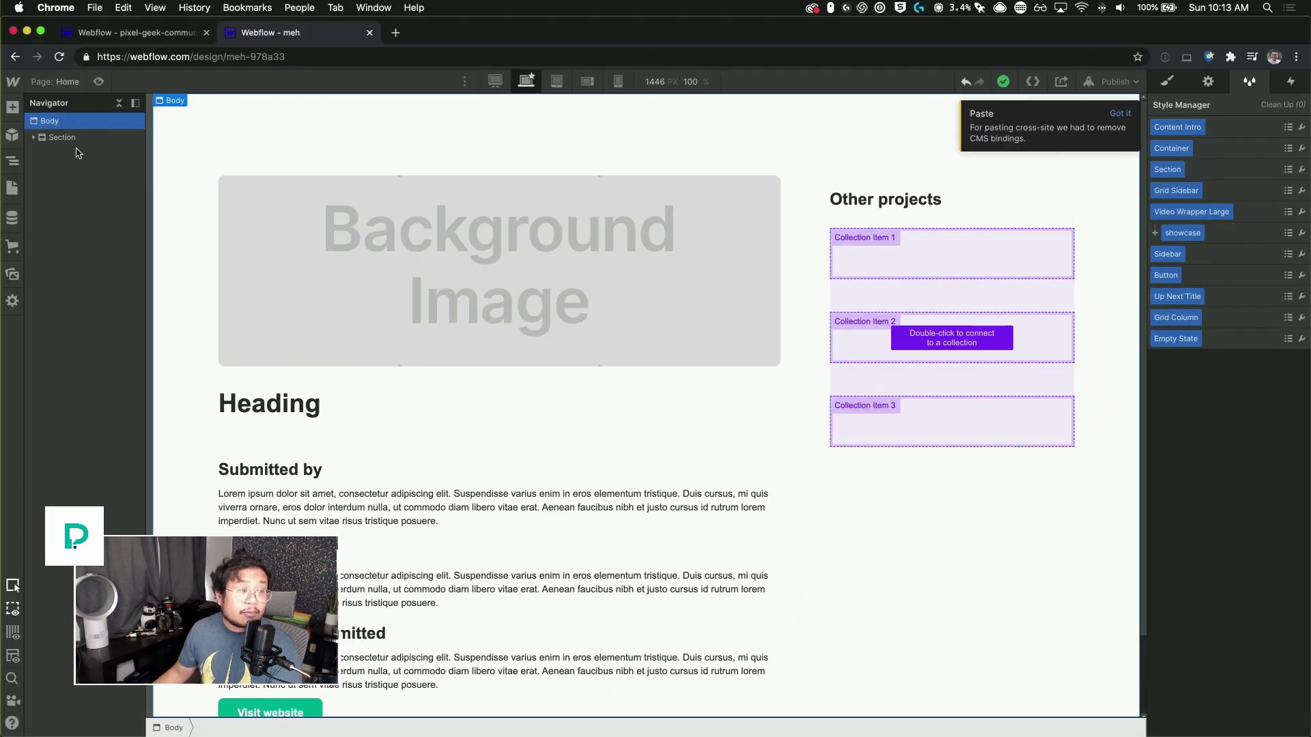
Step: Copy the pasted, unbound Section and return to the pixel-geek-community project
click(62, 137)
right_click(179, 171)
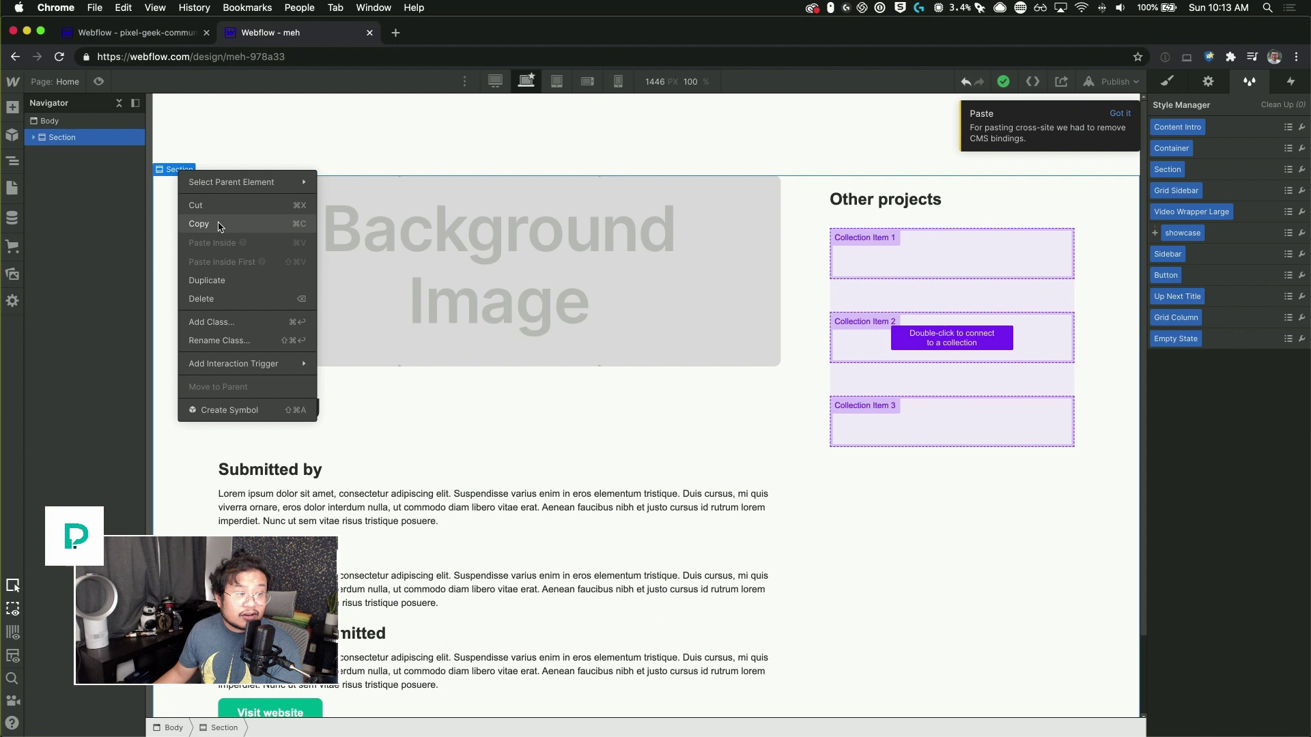
click(221, 226)
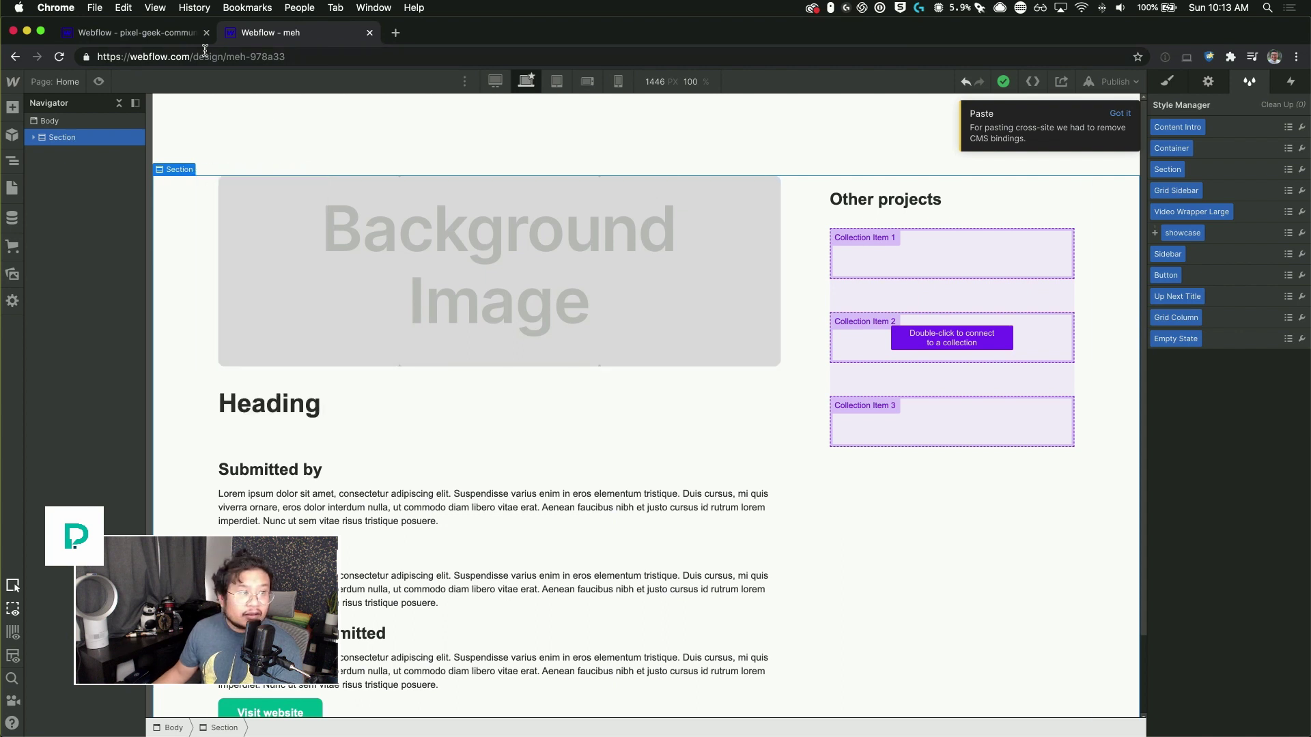
click(145, 37)
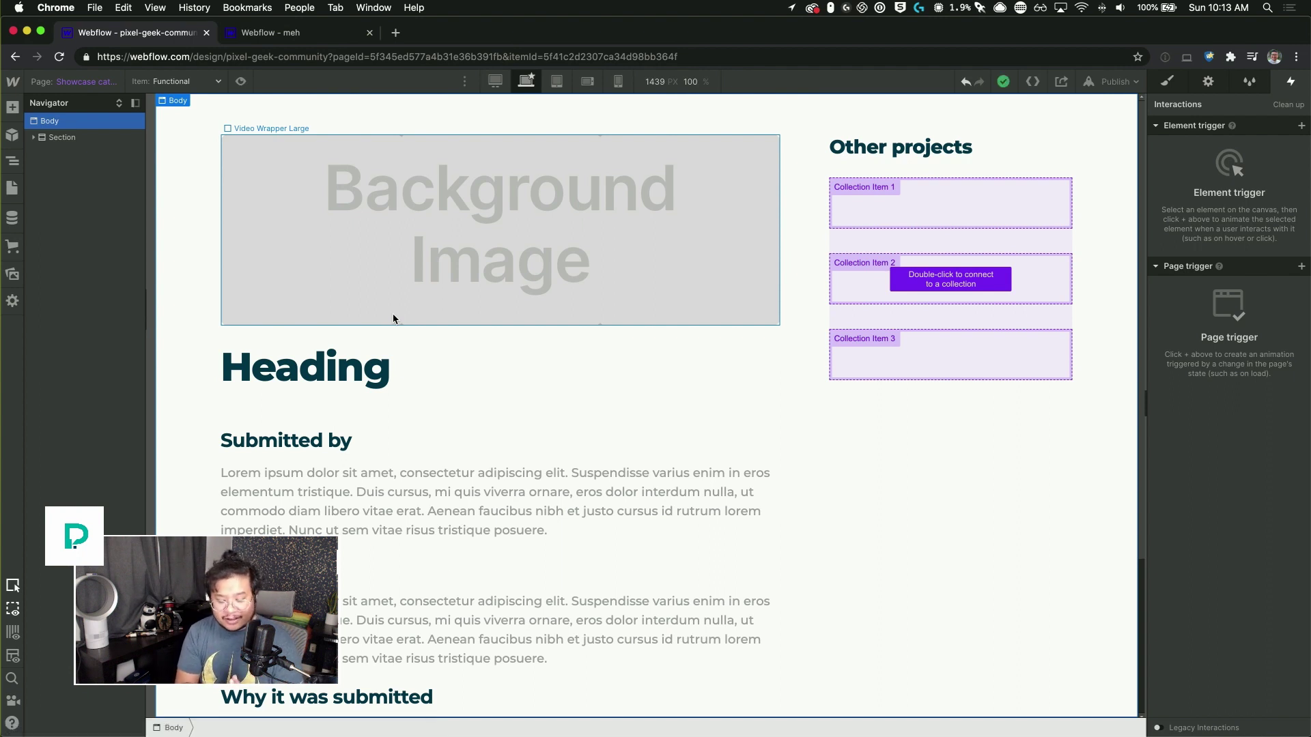
Step: Select the paragraph under Submitted by and show its style settings
click(389, 369)
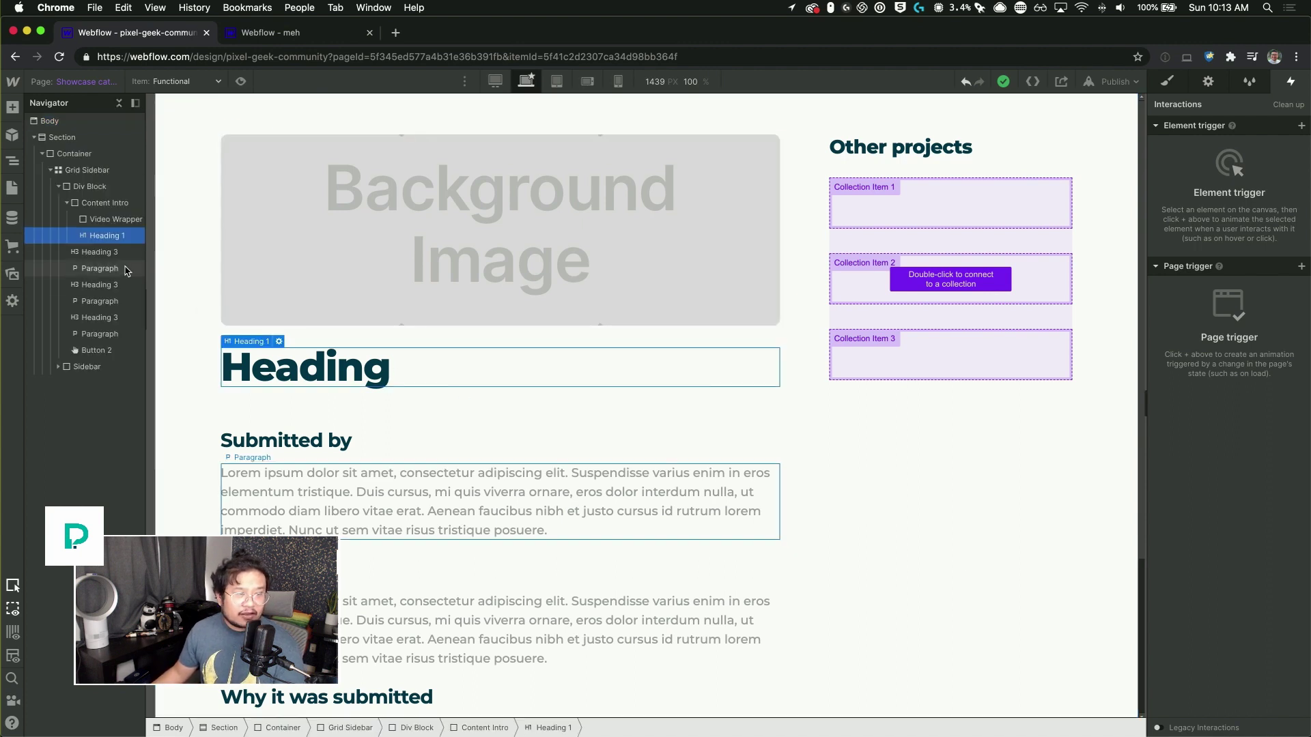
click(377, 484)
key(s)
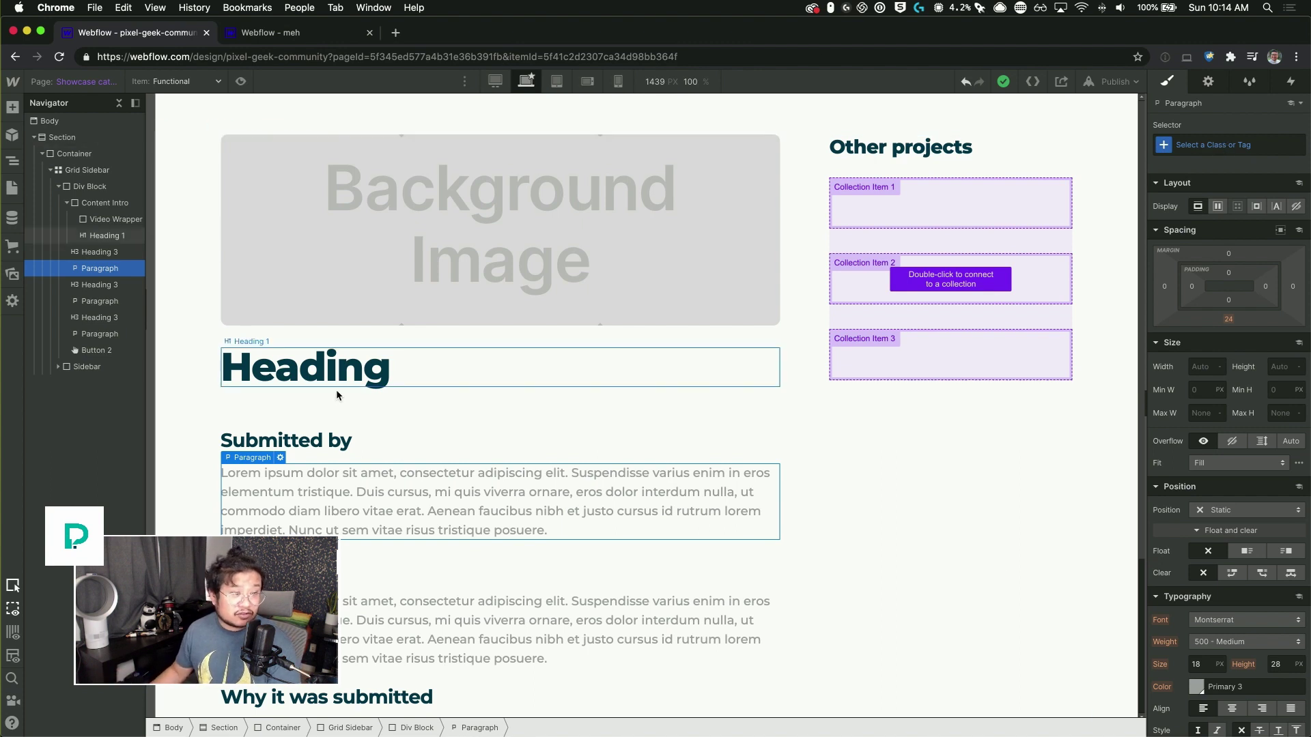
Step: Bind the Heading's text to the Showcase category Name field
click(375, 372)
click(1209, 84)
click(1181, 311)
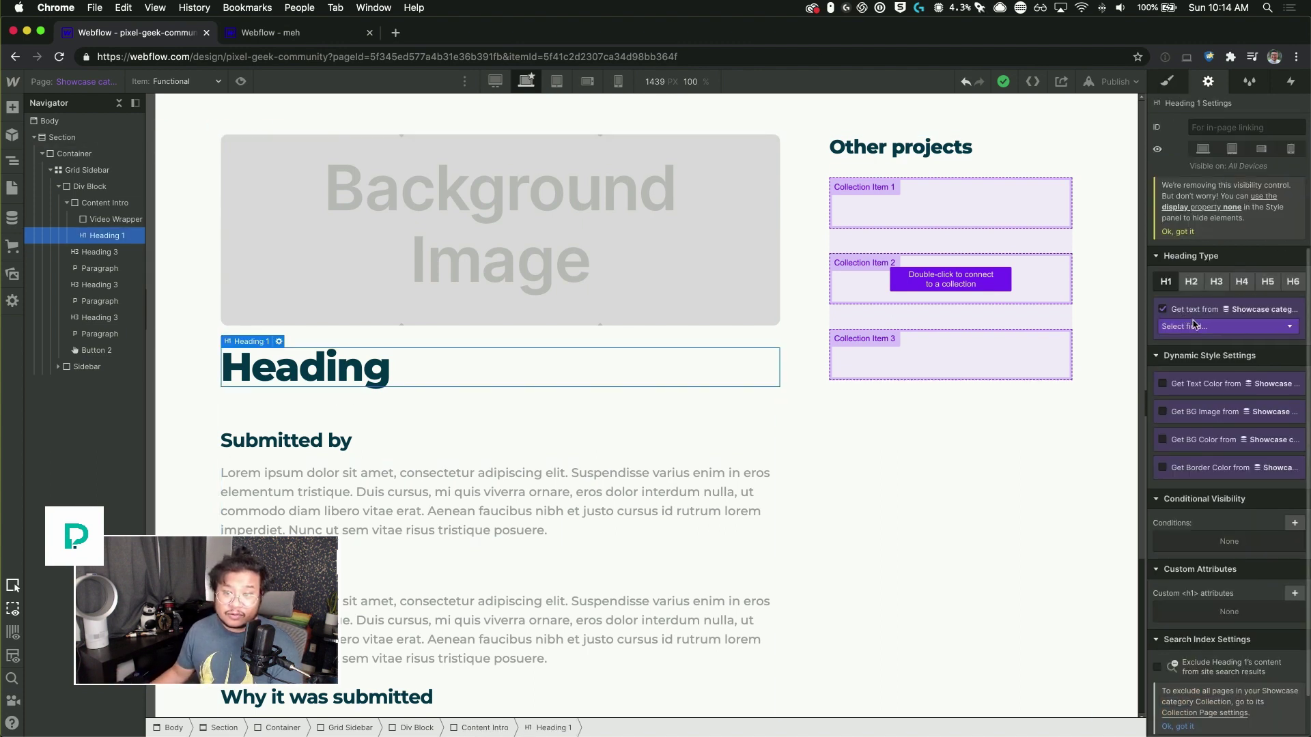
click(1202, 326)
click(1204, 357)
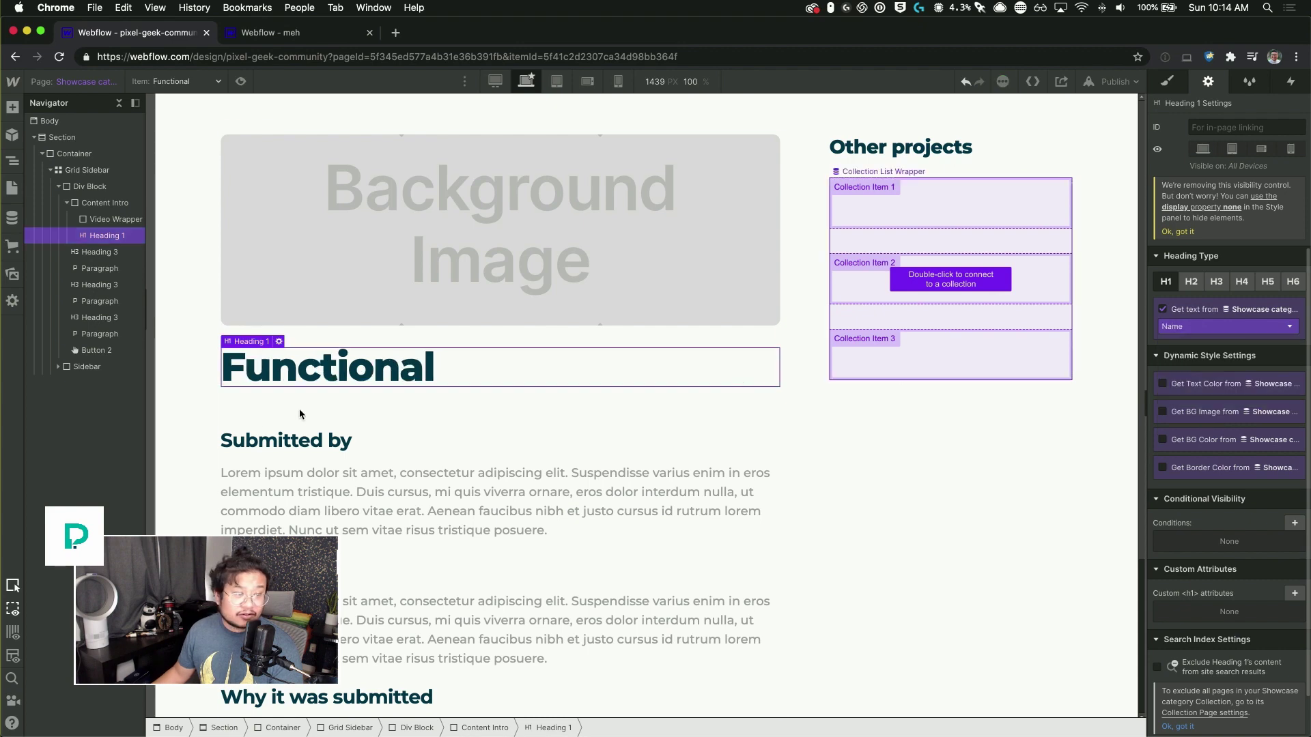
Step: Bind the paragraph under Submitted by to the category Description field
click(284, 474)
click(1186, 284)
click(1202, 301)
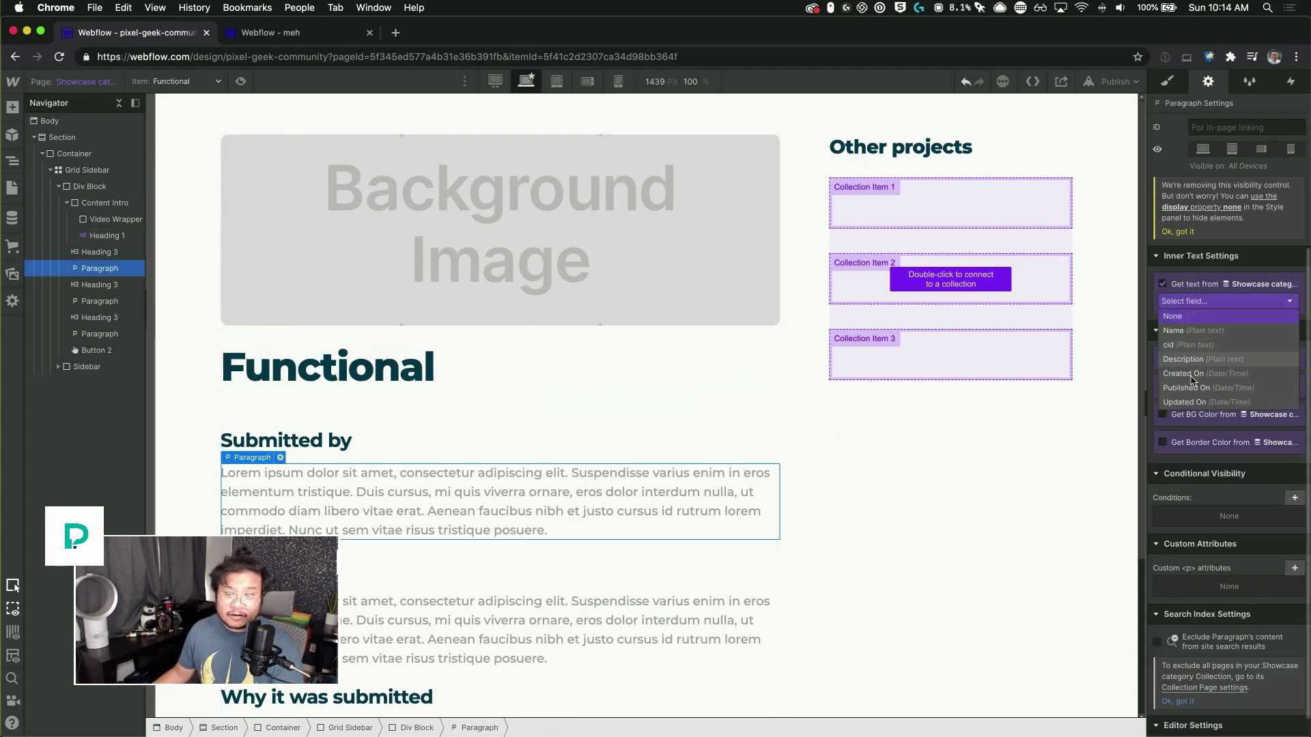
click(1213, 367)
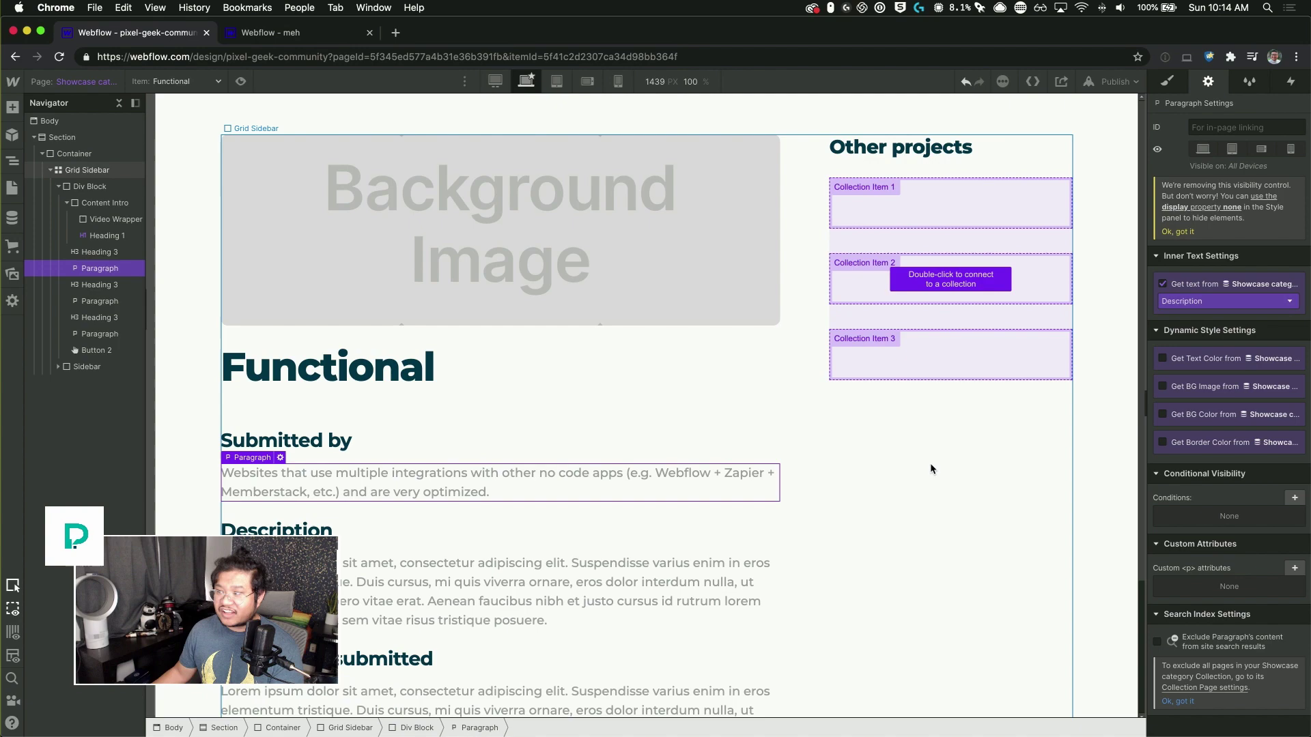